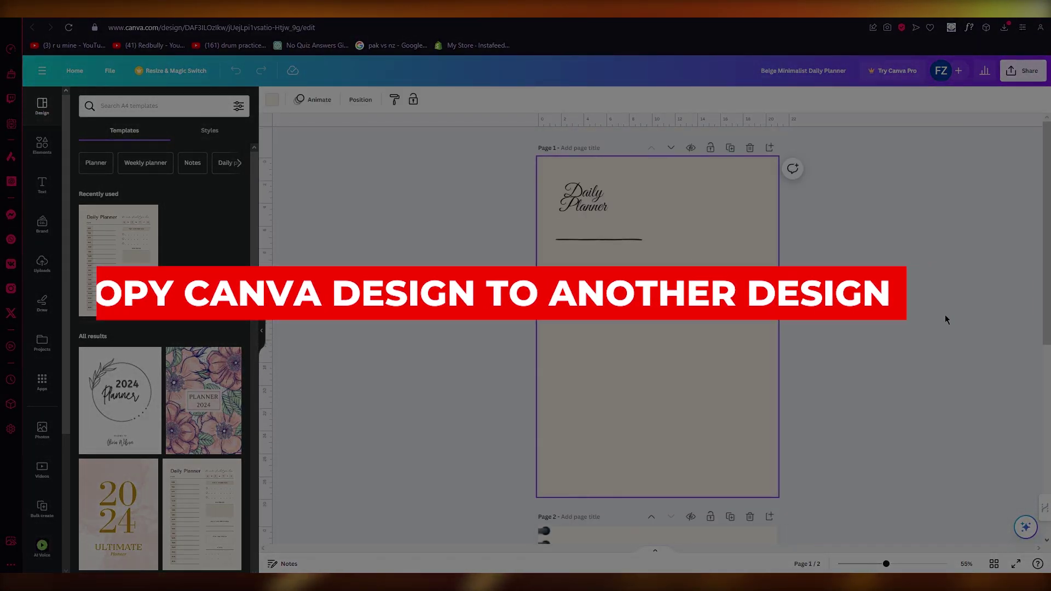
scroll(945, 317, "down", 5)
scroll(945, 316, "down", 3)
scroll(888, 280, "up", 5)
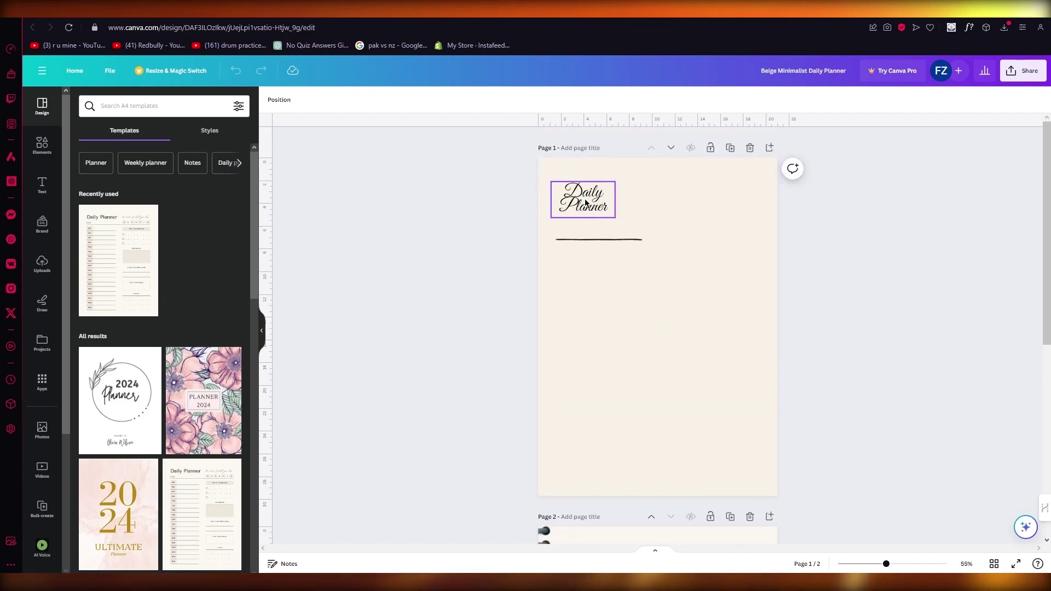
scroll(585, 203, "down", 5)
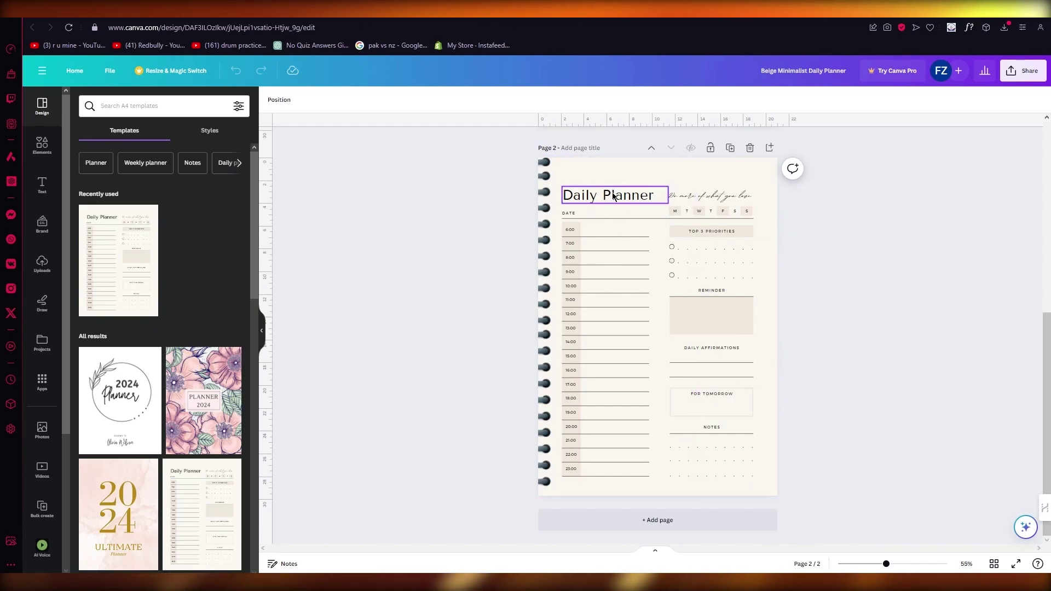
scroll(614, 196, "up", 5)
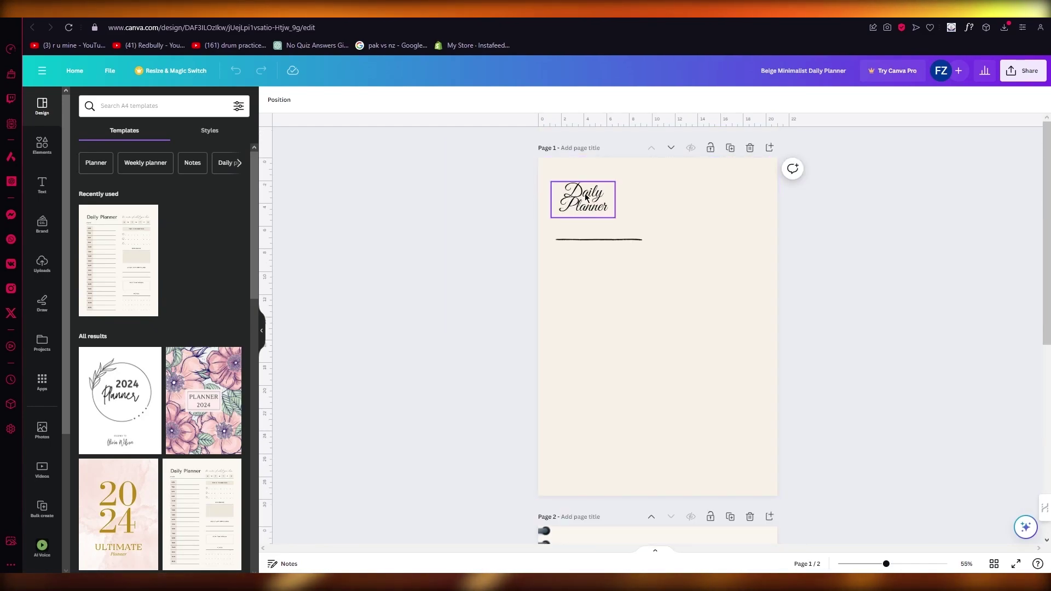
Copy the script lettering from page 1's Daily Planner title onto page 2's heading
left_click(586, 198)
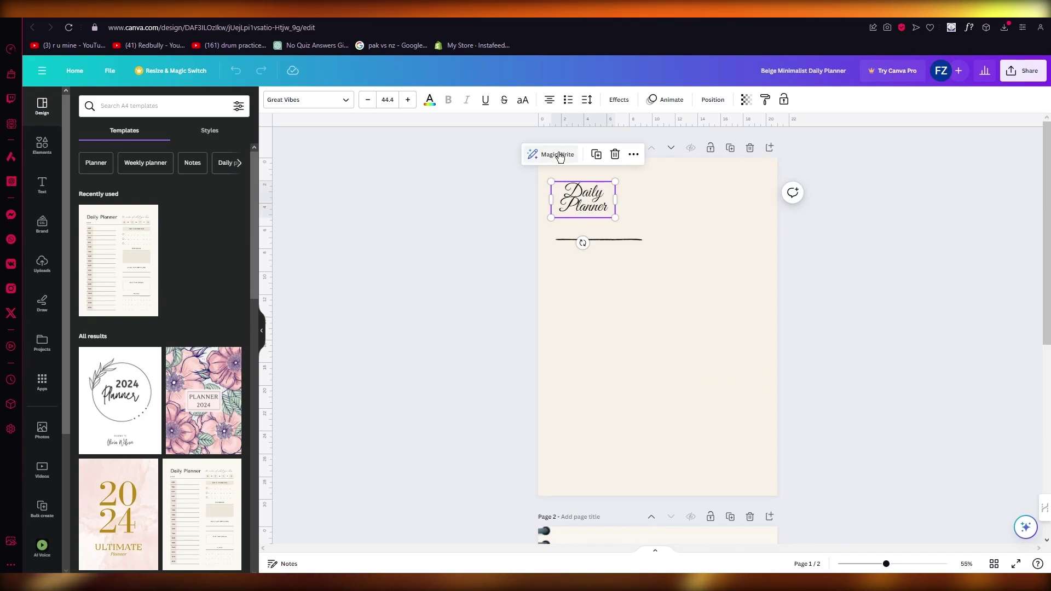
left_click(766, 102)
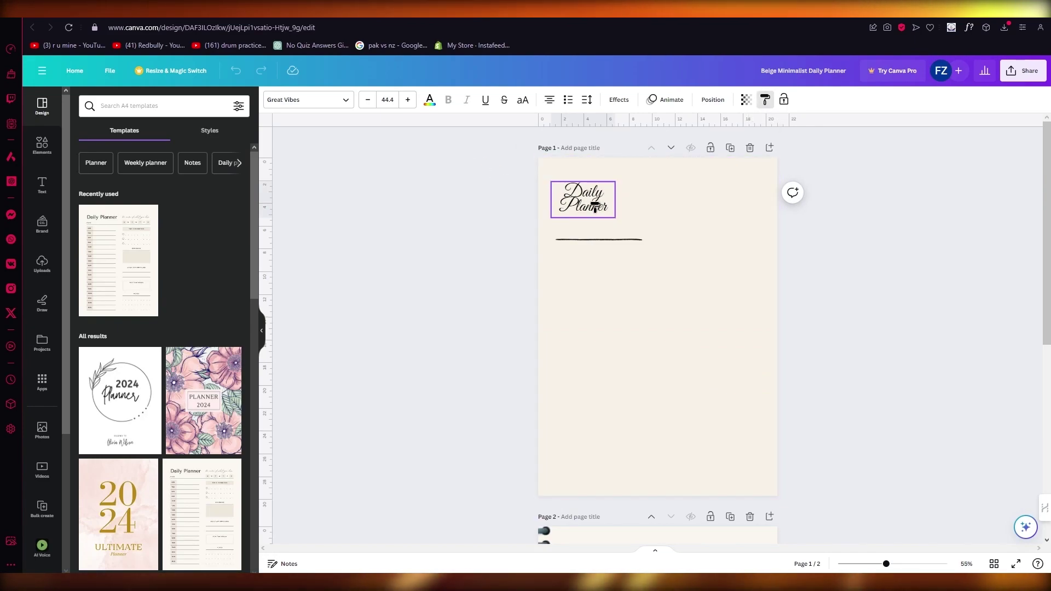
scroll(649, 263, "down", 4)
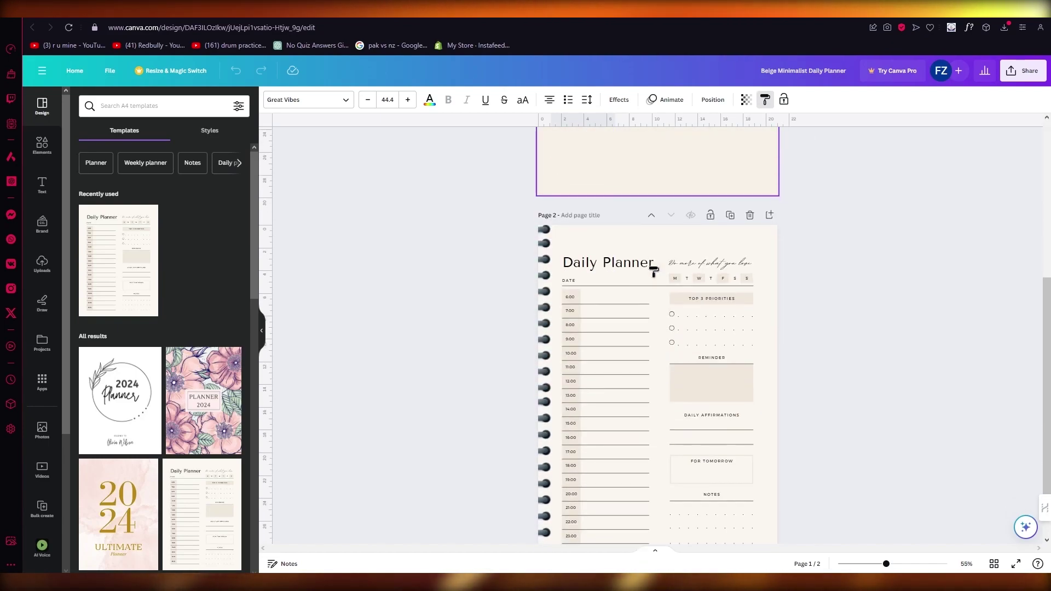
scroll(625, 238, "down", 1)
left_click(613, 215)
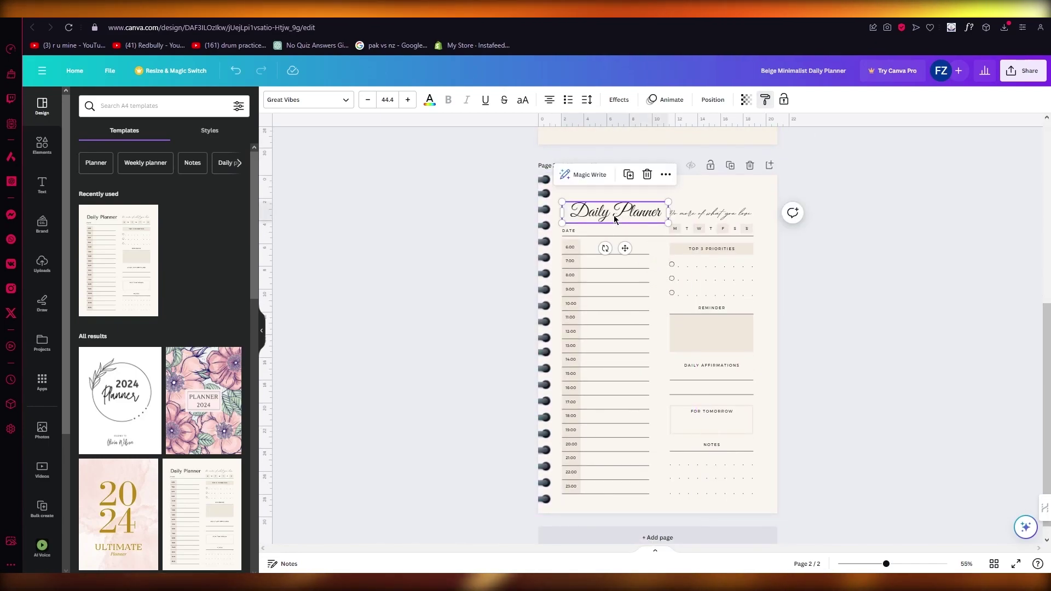
left_click(489, 219)
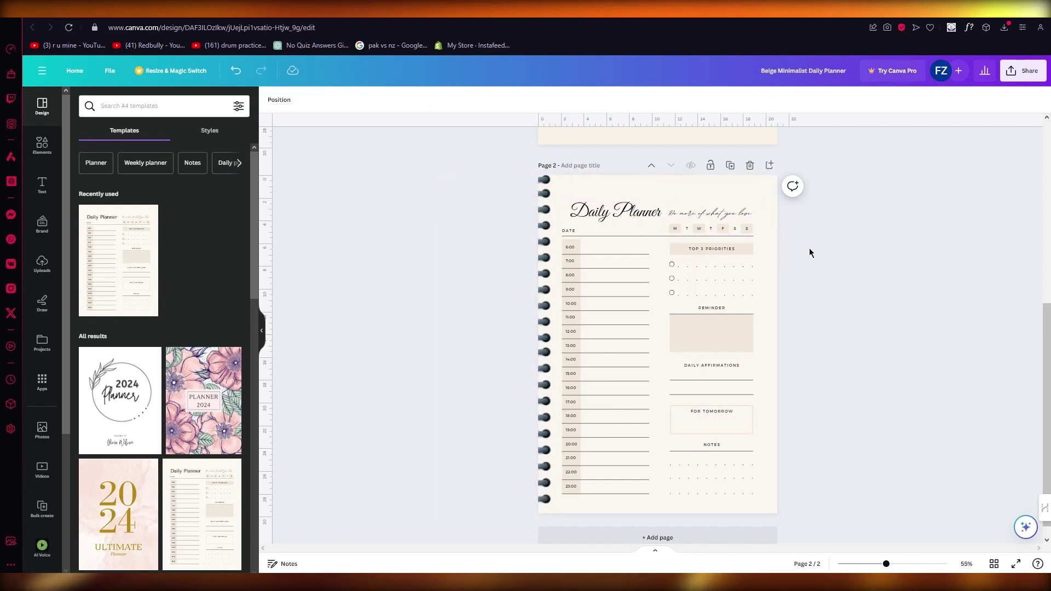
scroll(430, 188, "up", 4)
scroll(429, 191, "down", 3)
scroll(429, 191, "down", 1)
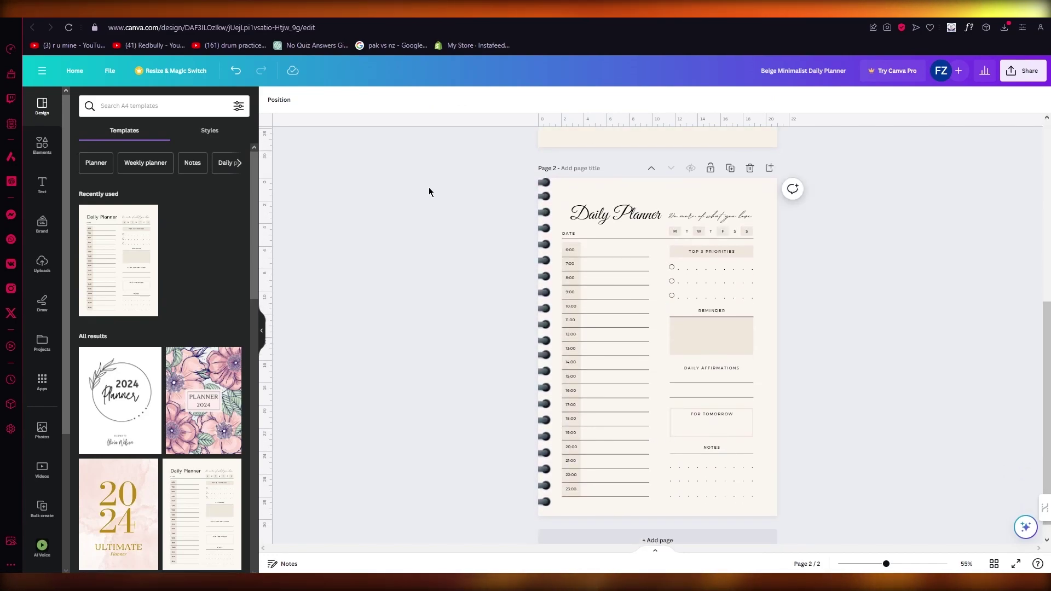
Select all of page 2's planner elements and paste them onto page 1
left_click_drag(495, 168, 937, 544)
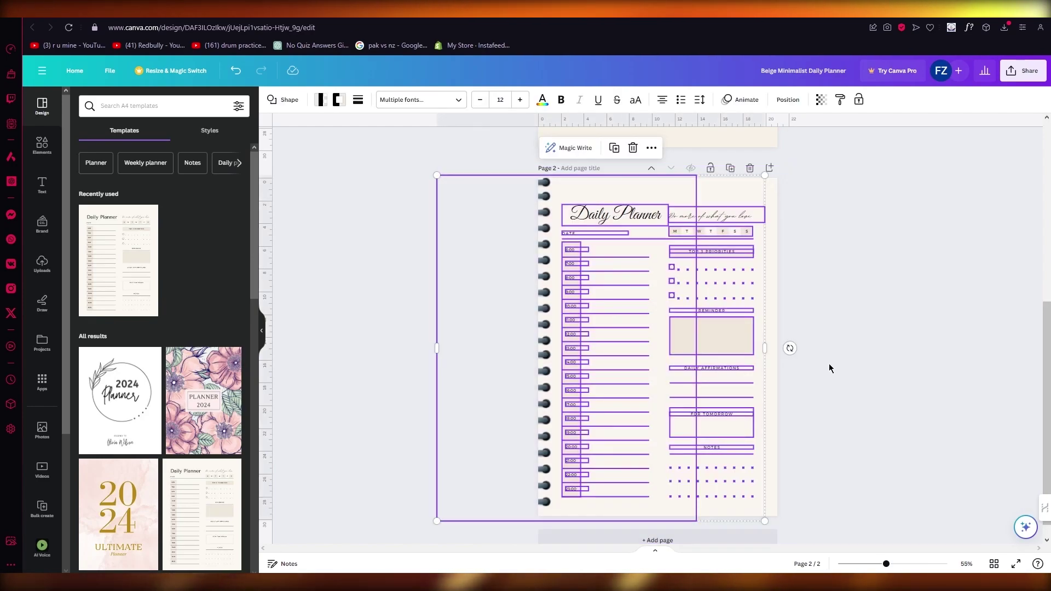
scroll(781, 275, "up", 5)
left_click(699, 304)
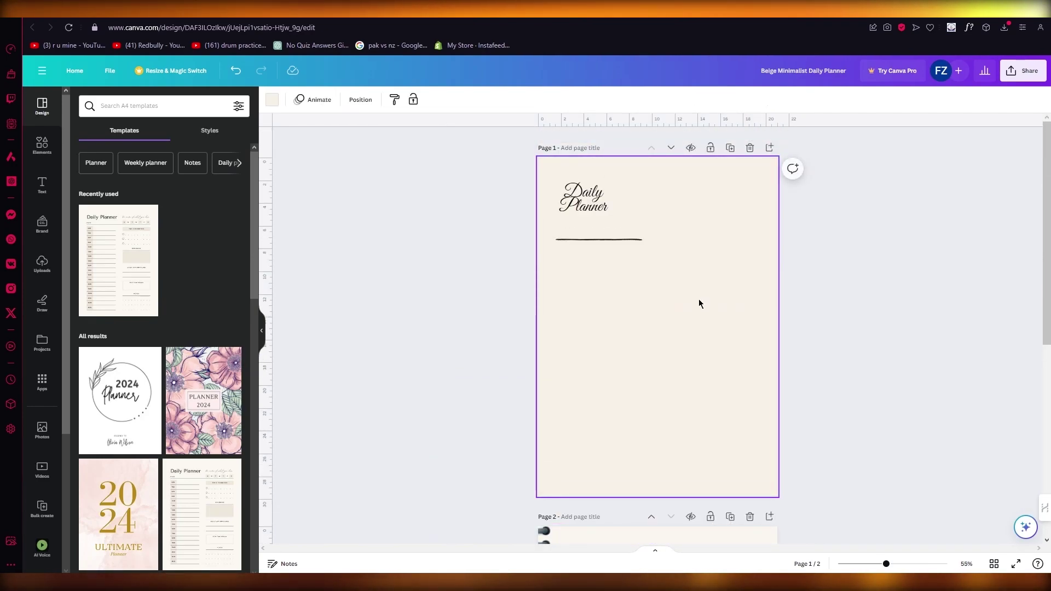
key("ctrl+v")
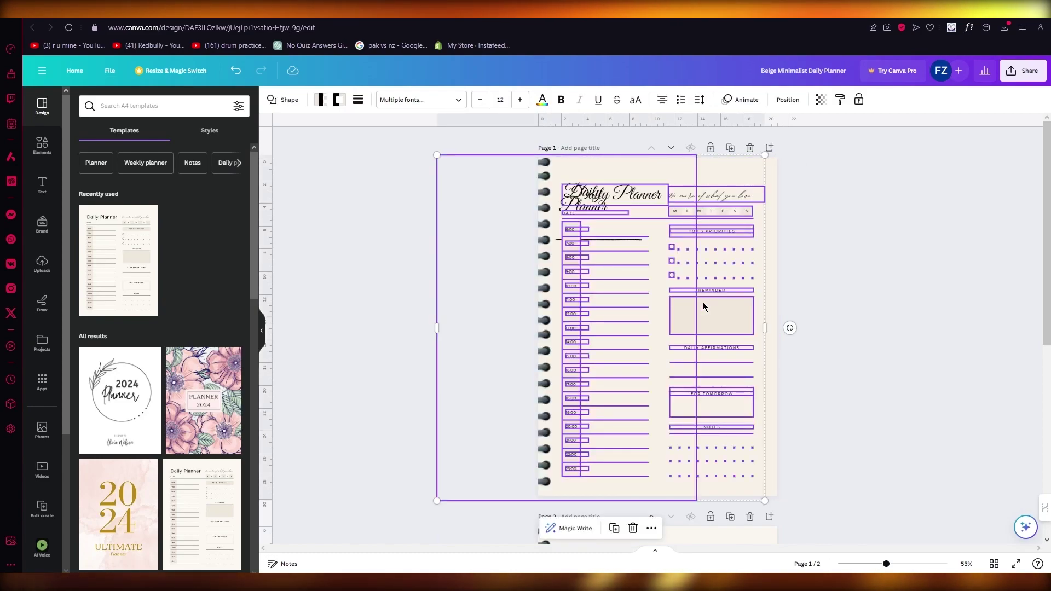
left_click(888, 317)
Move and delete the pasted planner image and heading on page 1, then undo to restore the layout
left_click(642, 224)
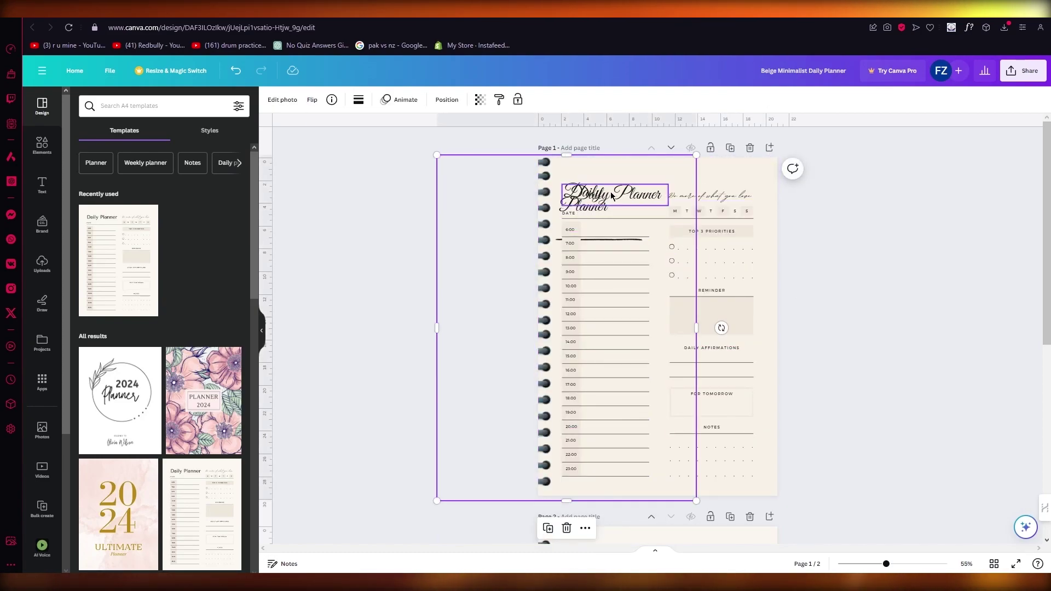
left_click_drag(620, 191, 648, 182)
left_click(581, 196)
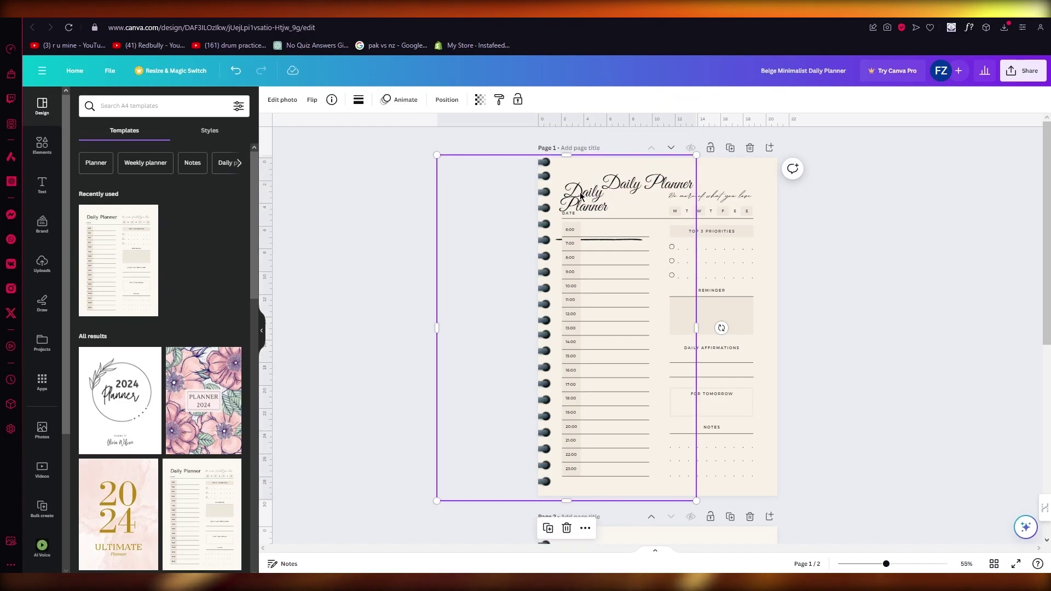
key("Delete")
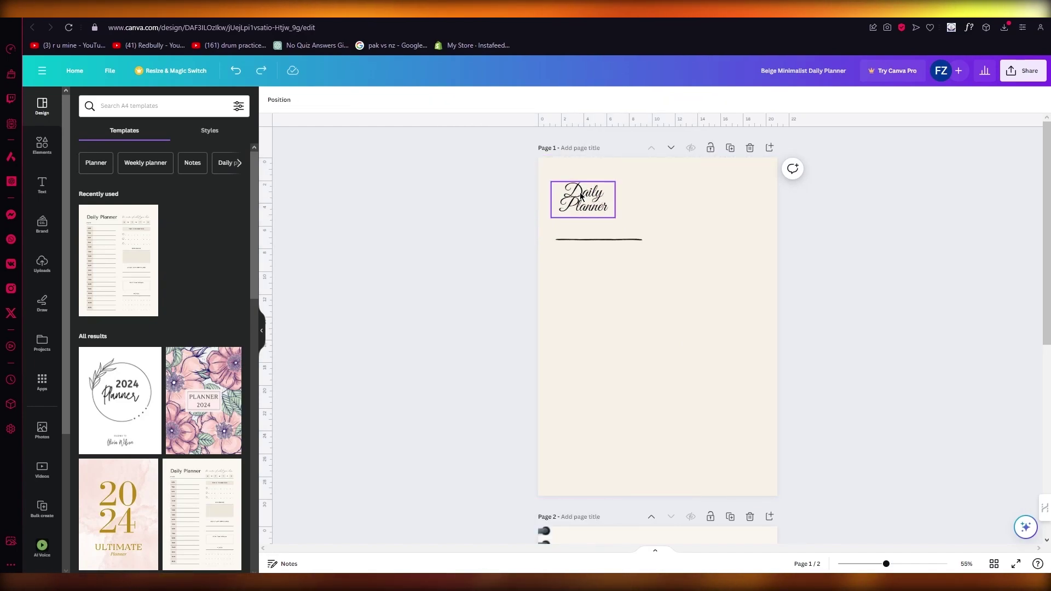
left_click(581, 196)
key("Delete")
key("ctrl+z")
key("ctrl+z")
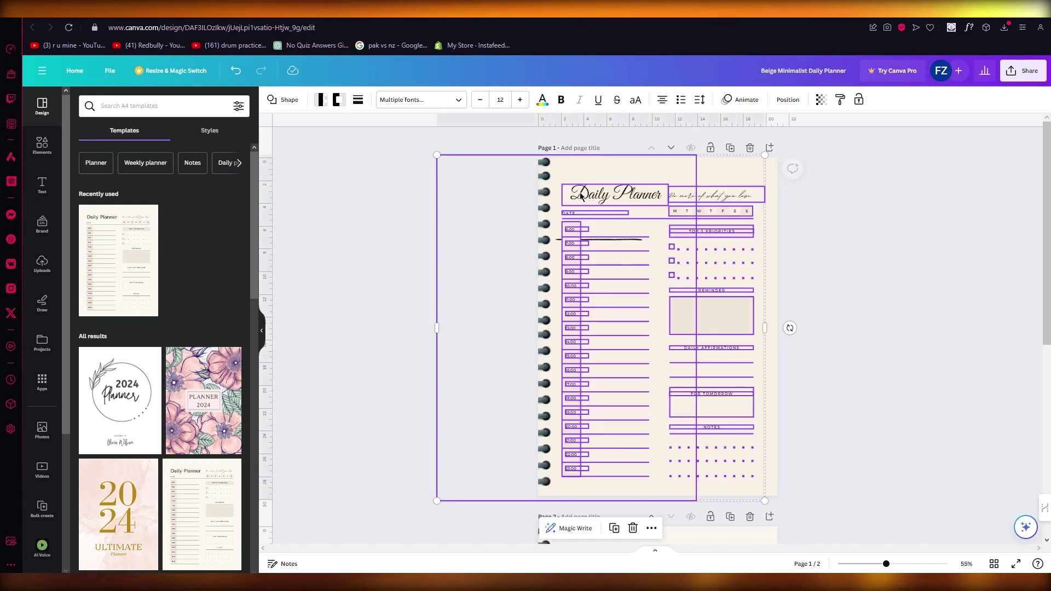
left_click(875, 255)
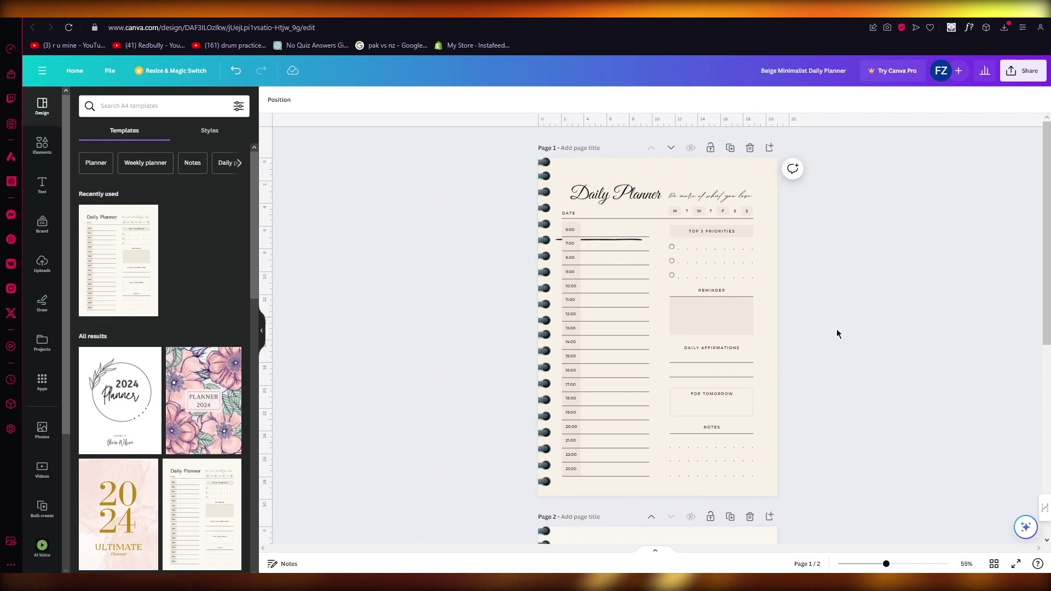